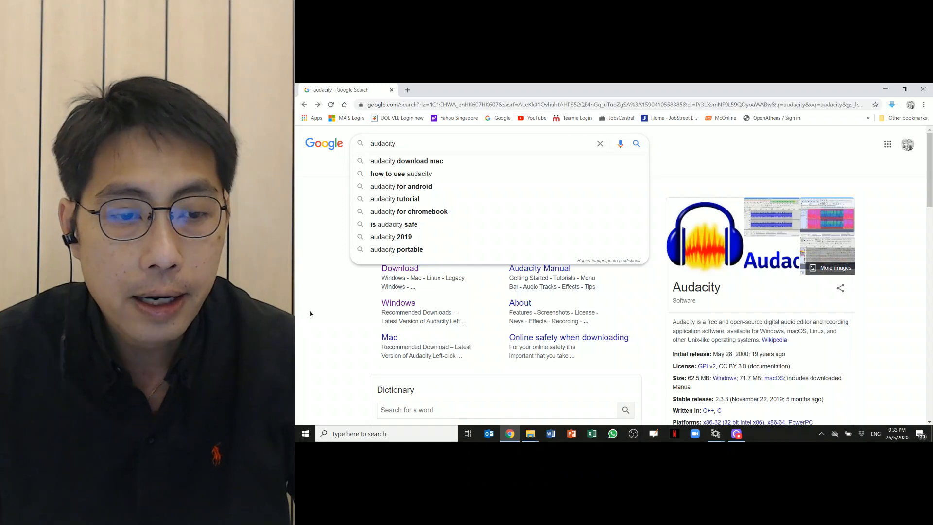
Open the Audacity download page from the search results.
left_click(368, 308)
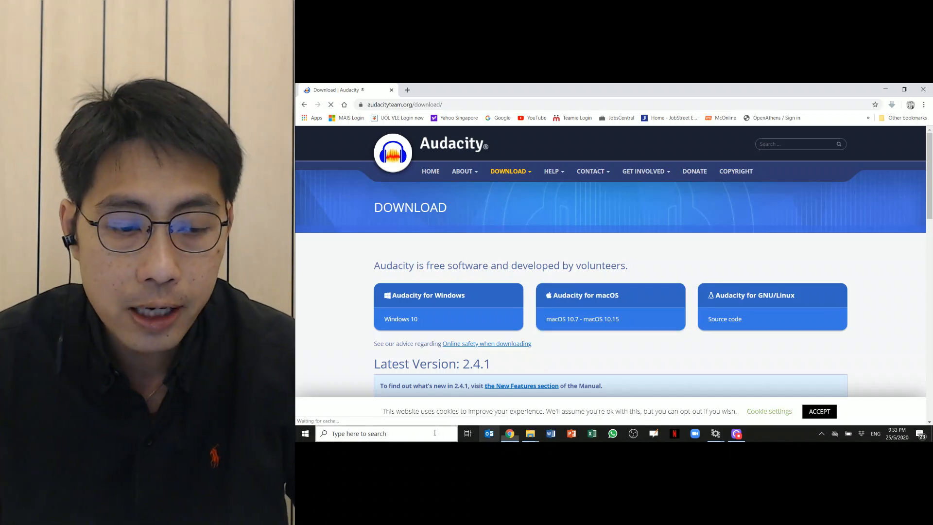
Switch to the installed Audacity application by launching it and dismiss its welcome message.
key("super")
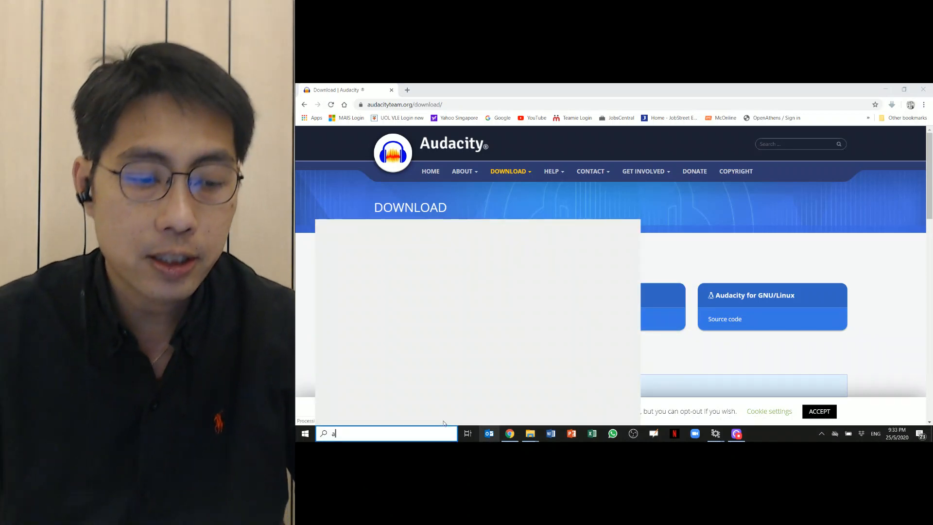
type("a")
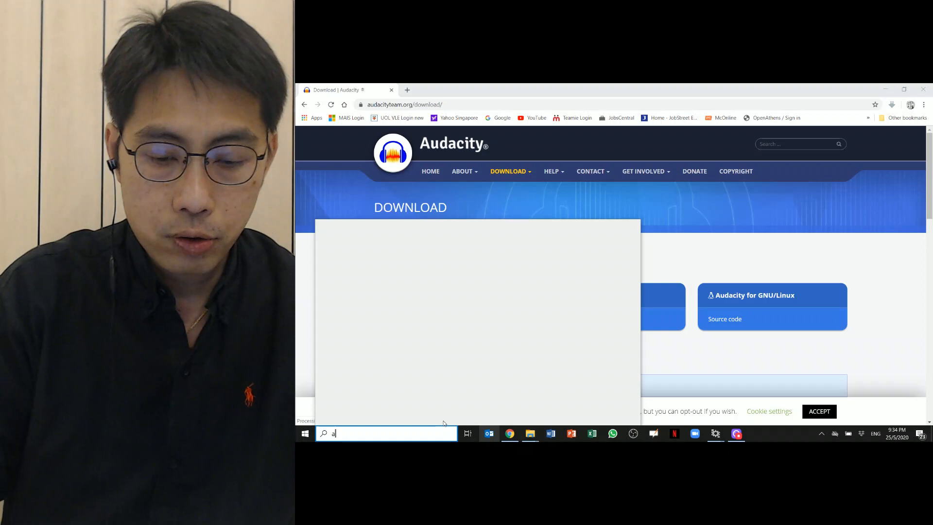
type("udacity")
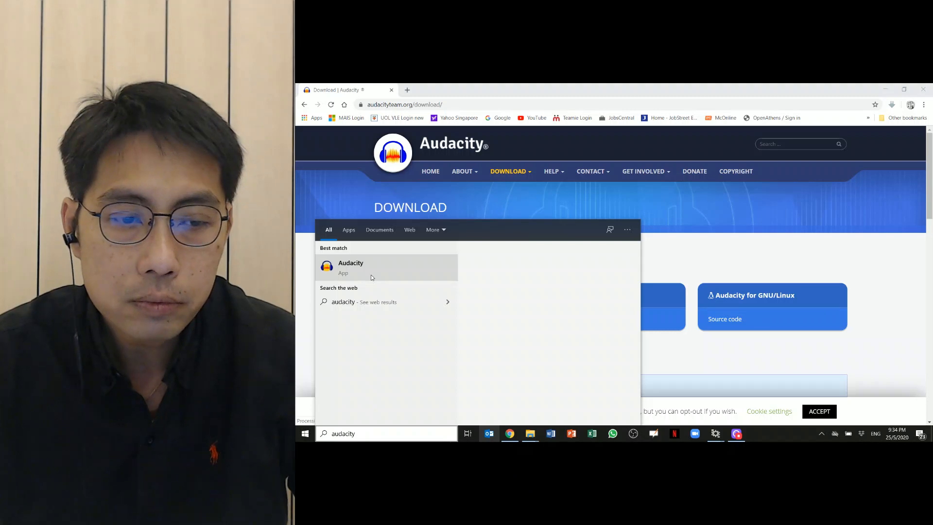
left_click(371, 276)
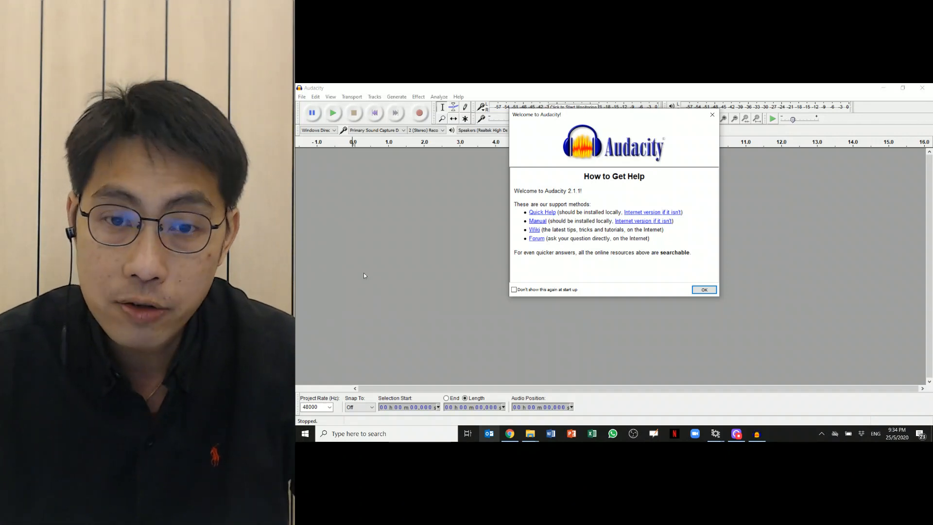
left_click(704, 291)
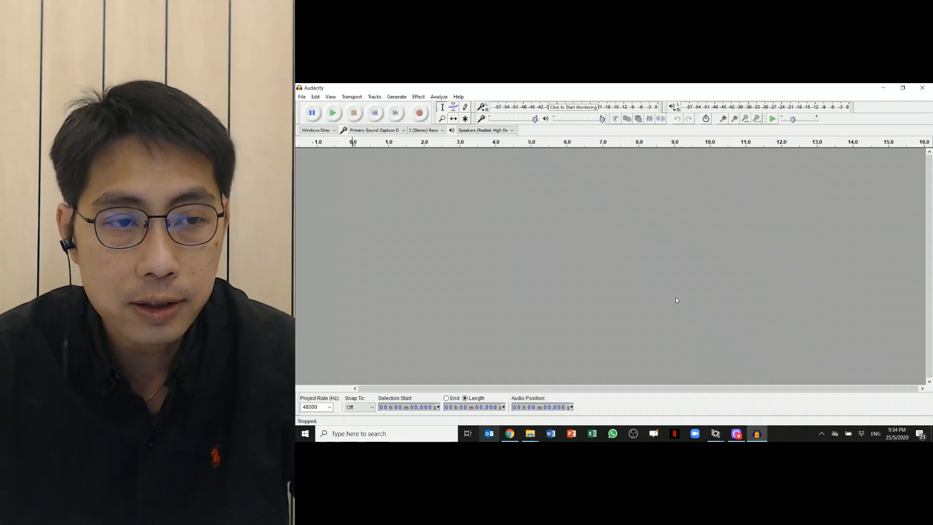
Open the recently used project "Before Clean up.aup".
left_click(301, 98)
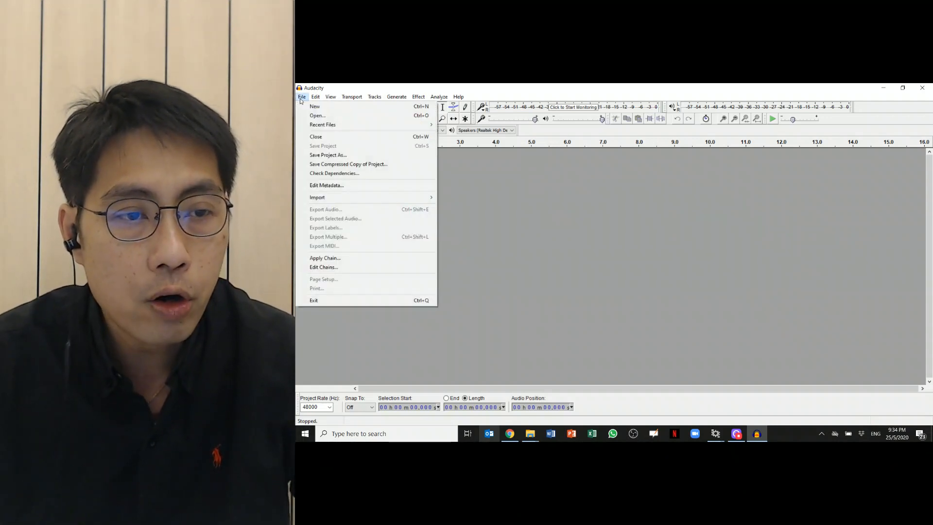
mouse_move(323, 126)
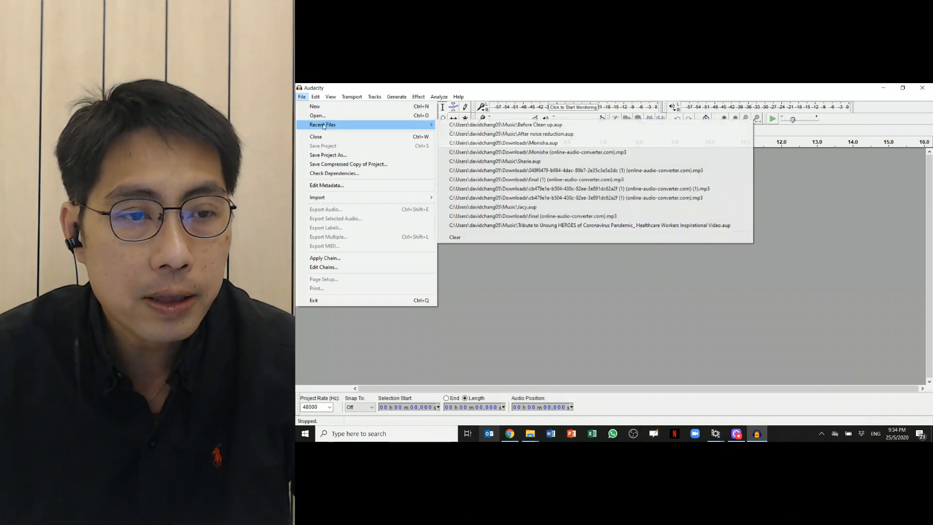
left_click(477, 126)
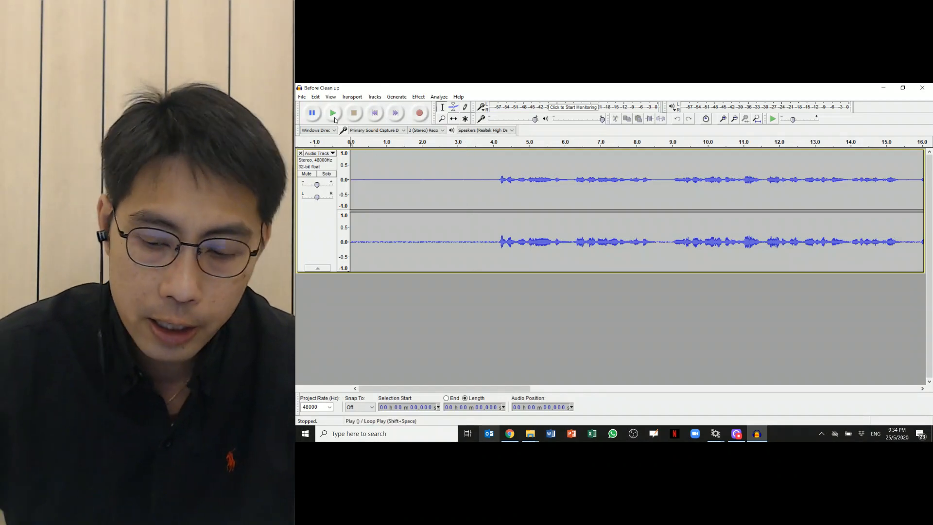
Raise the system volume and play about the first 15 seconds of the original recording.
key("XF86AudioRaiseVolume")
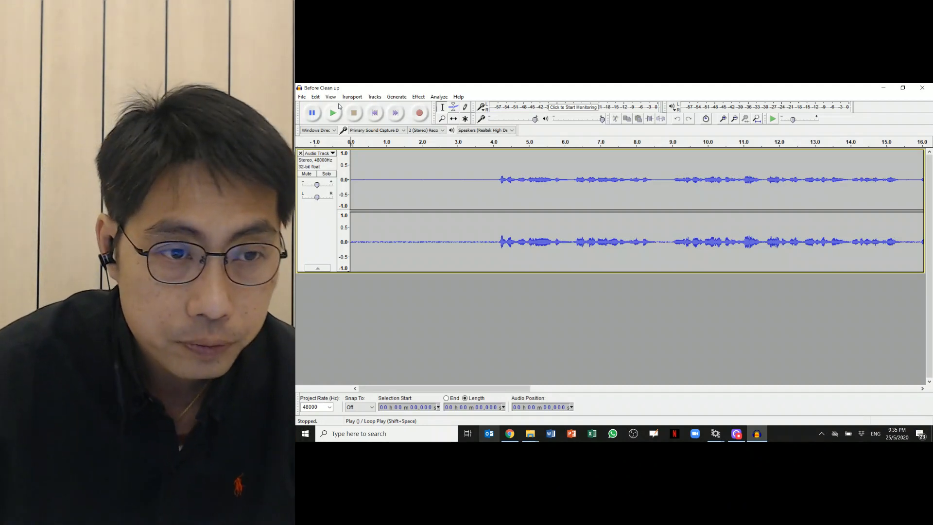
left_click(333, 113)
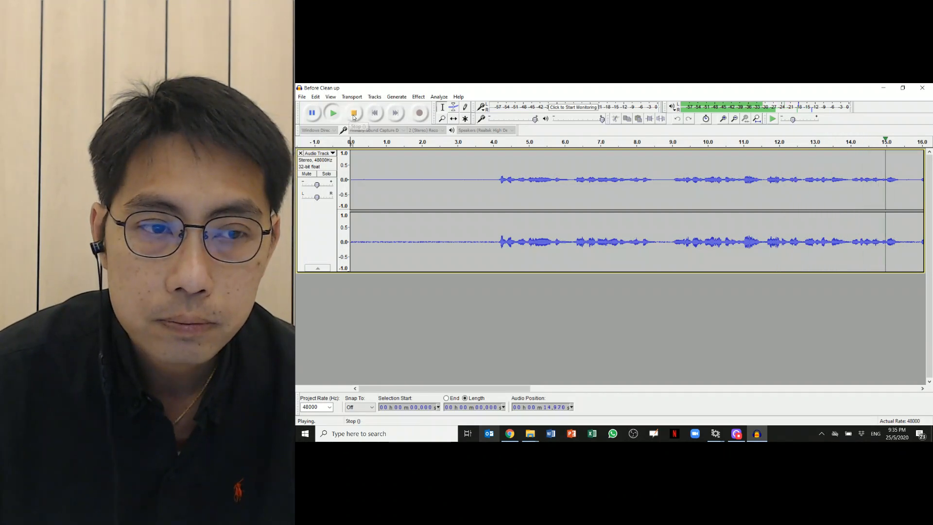
left_click(354, 116)
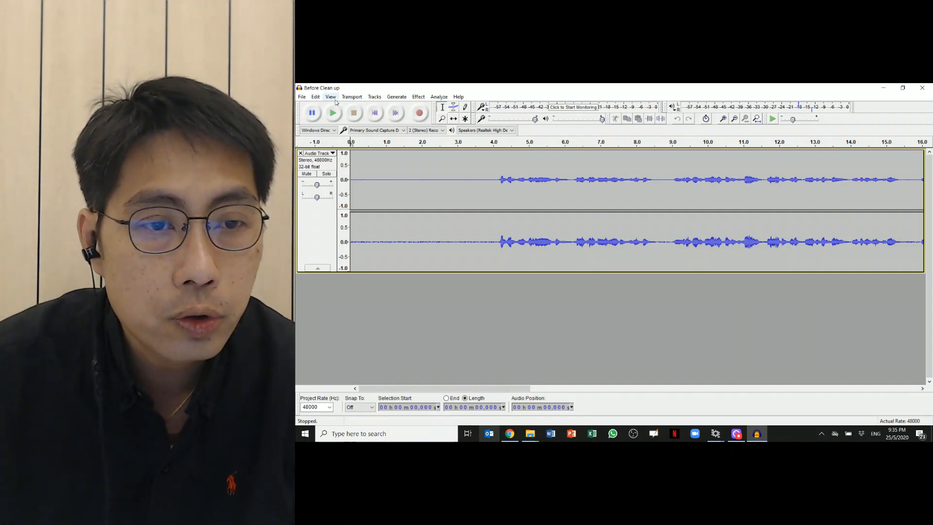
Select the whole audio track and preview a 16 dB amplification without applying it.
left_click(416, 98)
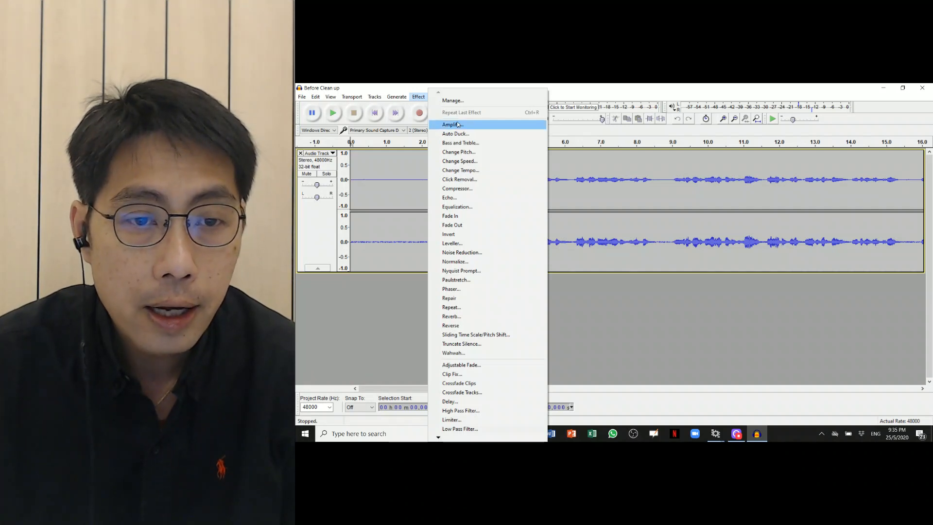
left_click(377, 297)
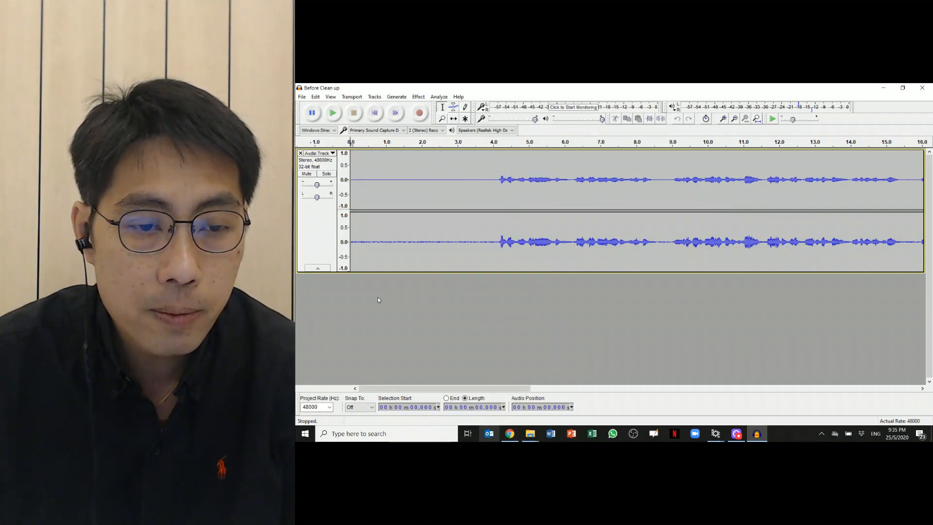
left_click(315, 97)
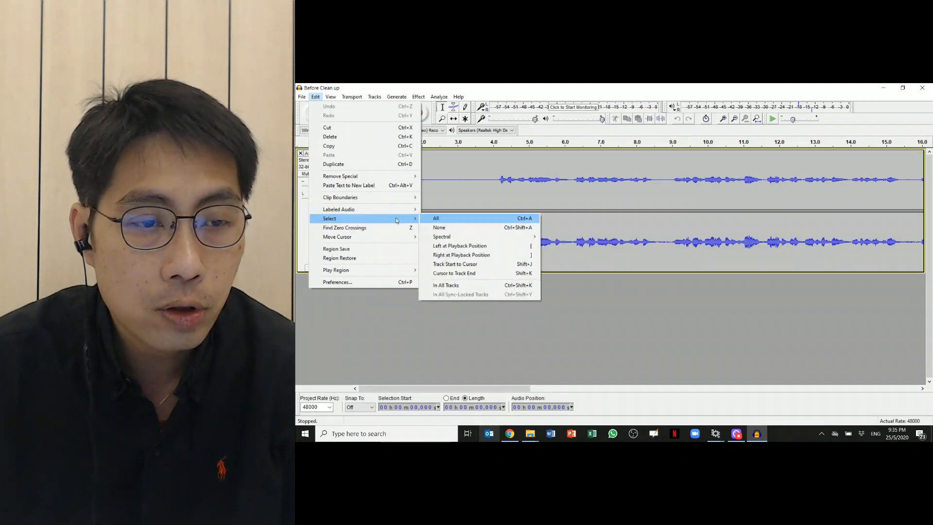
left_click(324, 97)
left_click(315, 96)
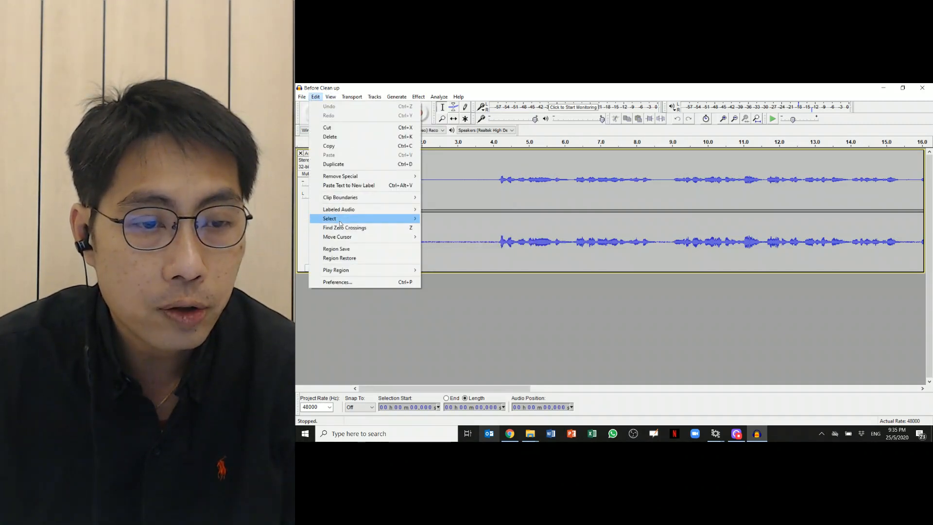
mouse_move(340, 223)
left_click(438, 218)
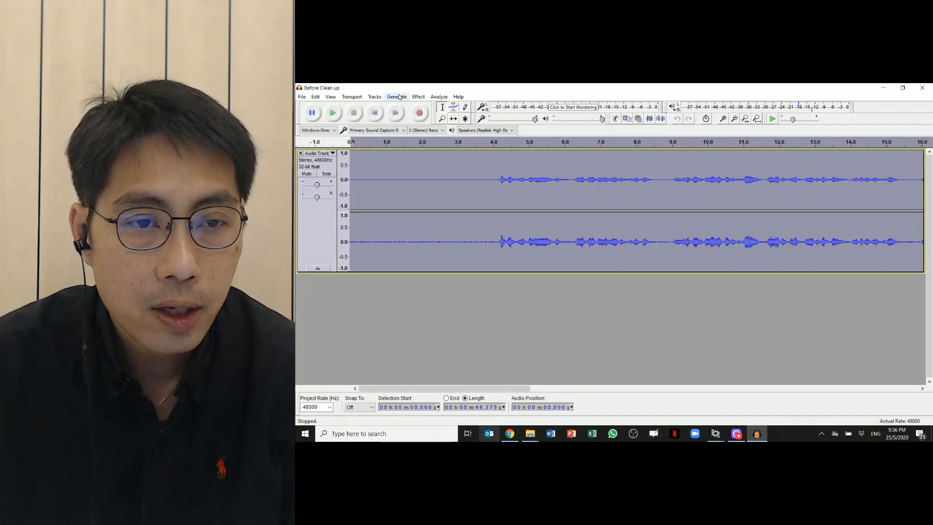
left_click(418, 97)
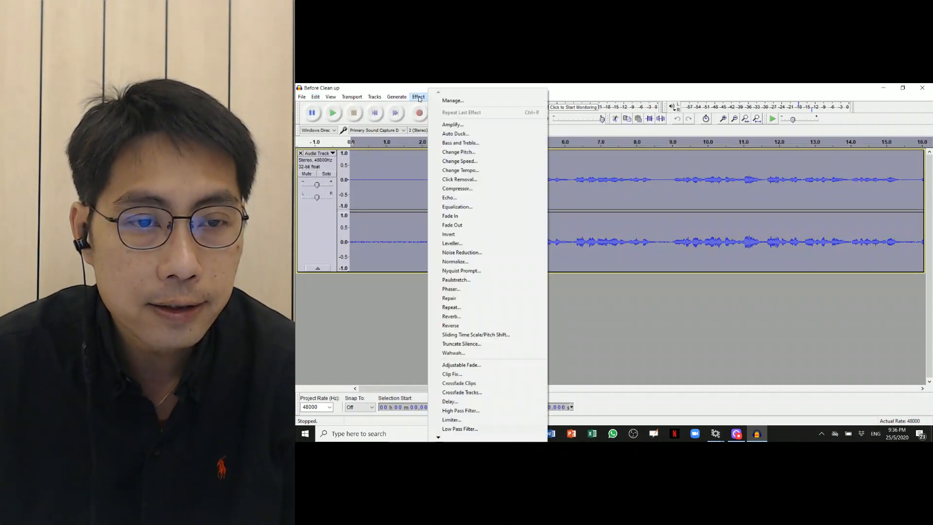
left_click(451, 125)
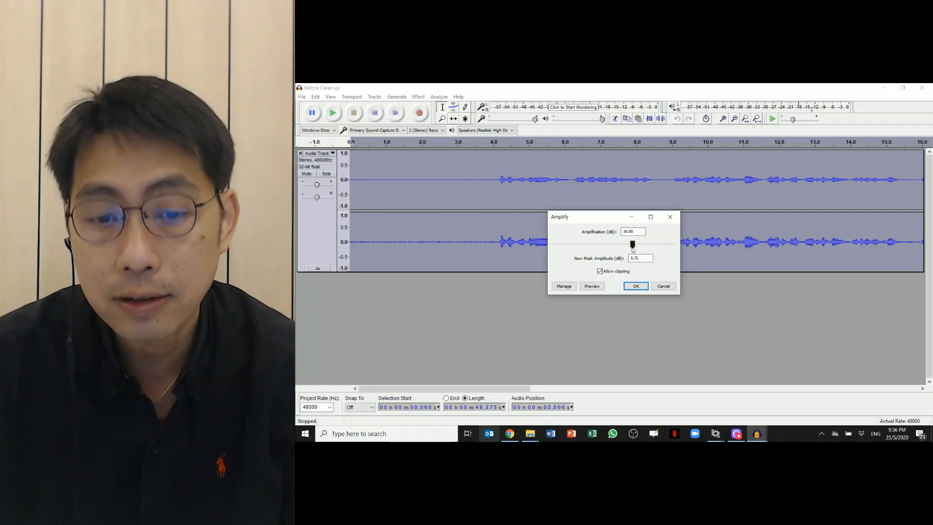
left_click(592, 286)
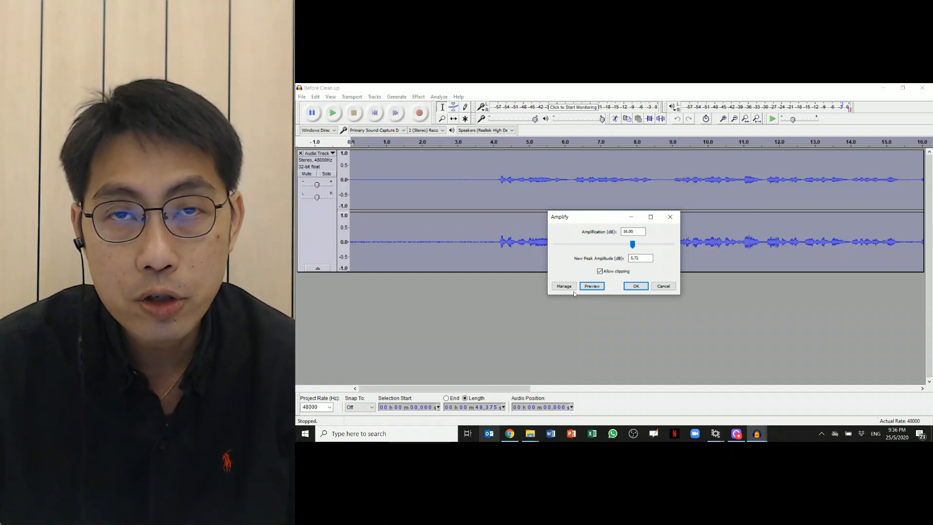
left_click(665, 287)
Play the unamplified recording again from the beginning and stop it.
left_click(549, 304)
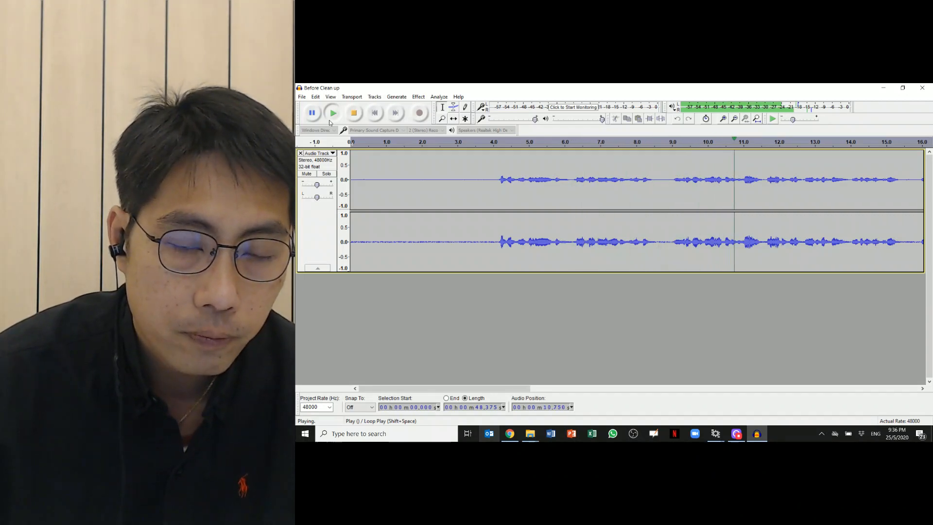
left_click(354, 114)
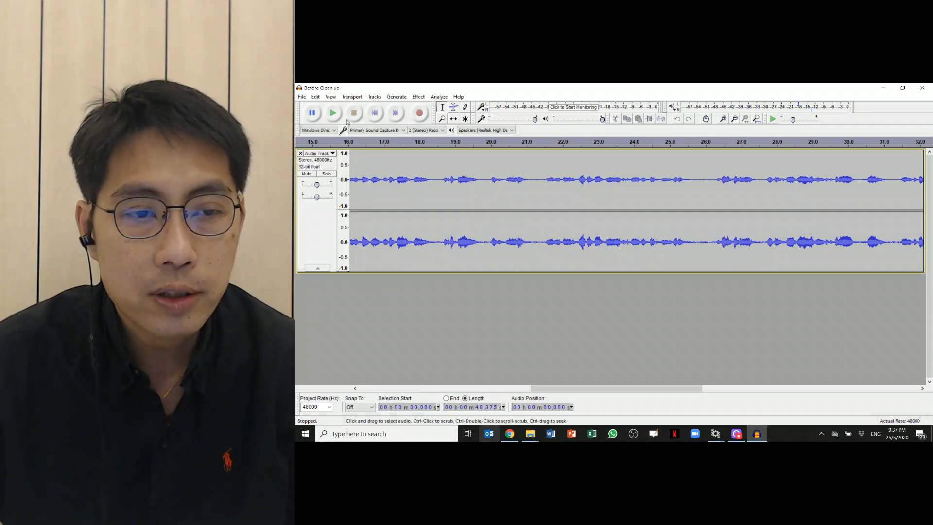
Select the whole audio track, then preview and apply the Amplify effect with 16 dB of amplification.
left_click(316, 98)
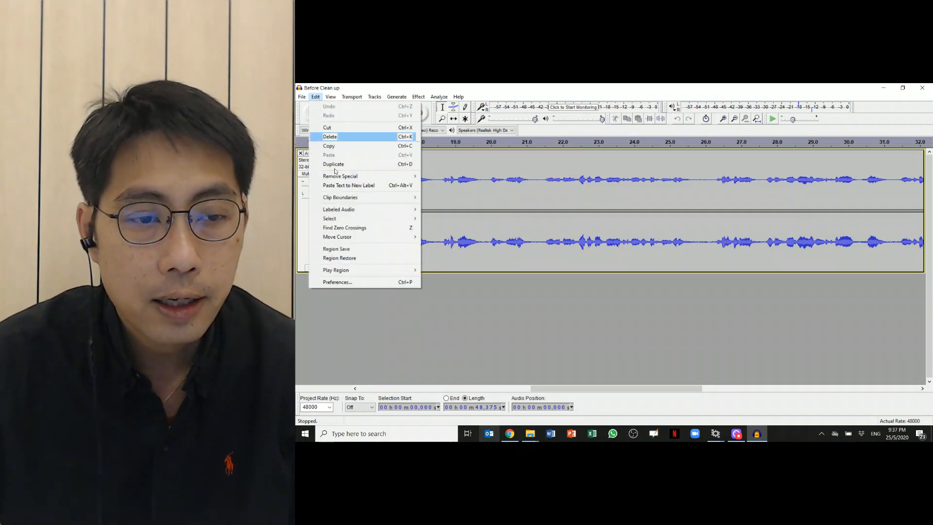
mouse_move(349, 218)
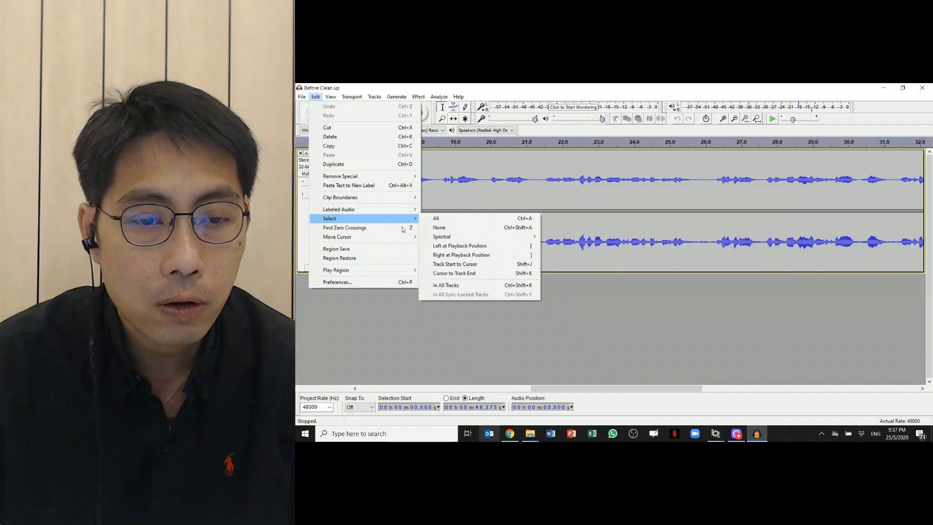
left_click(436, 218)
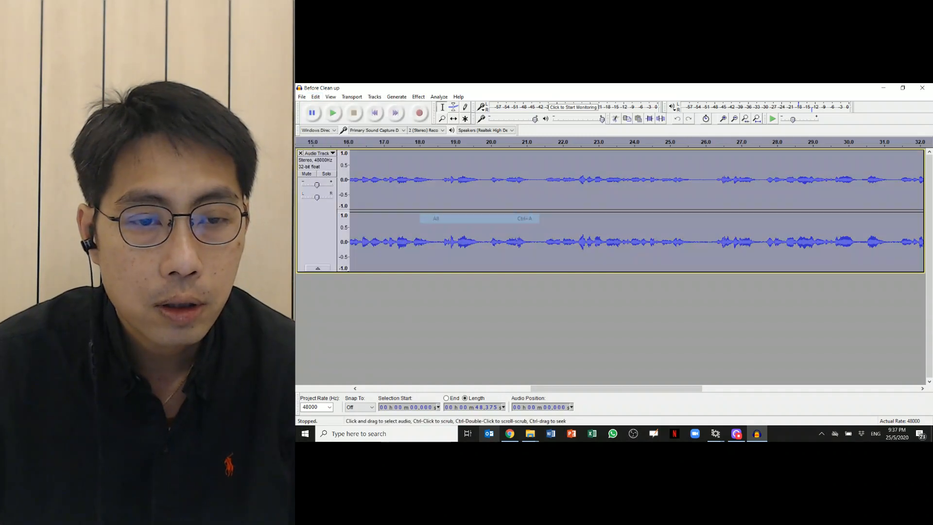
left_click(418, 97)
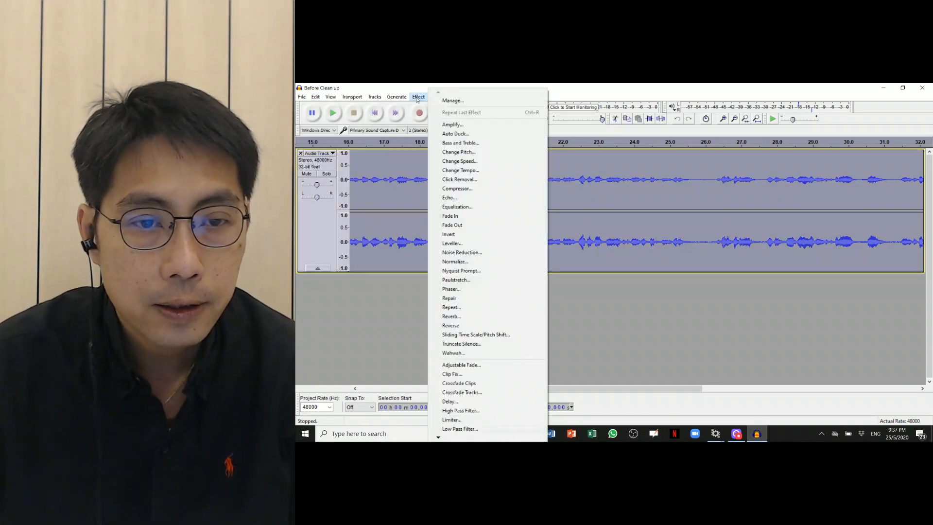
left_click(450, 125)
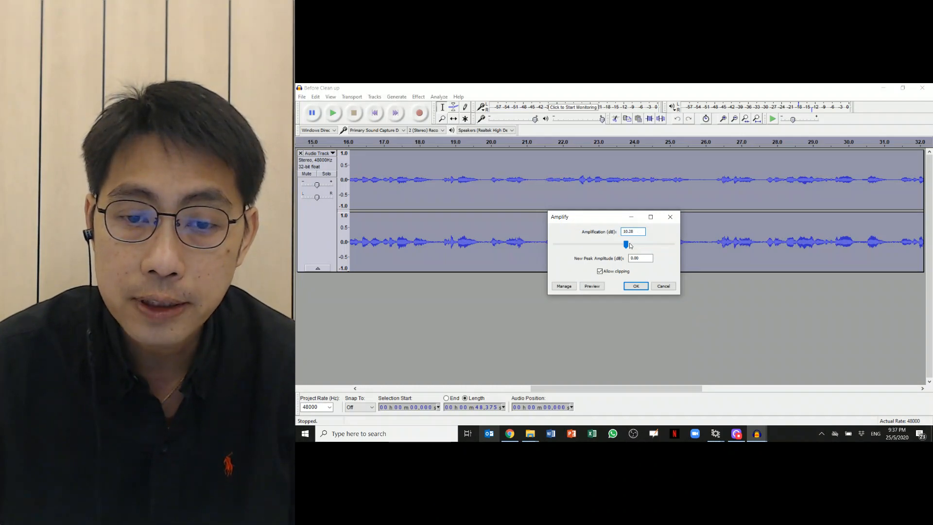
left_click_drag(637, 244, 634, 247)
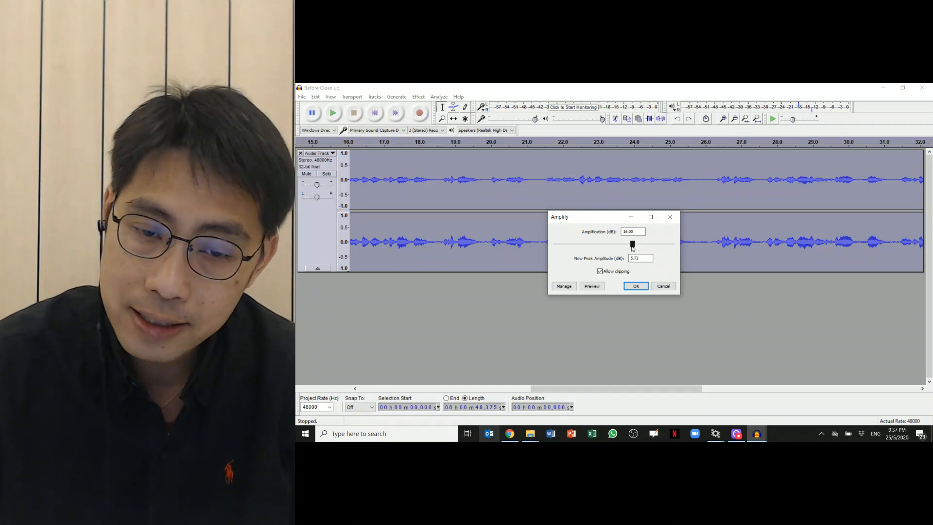
left_click(592, 287)
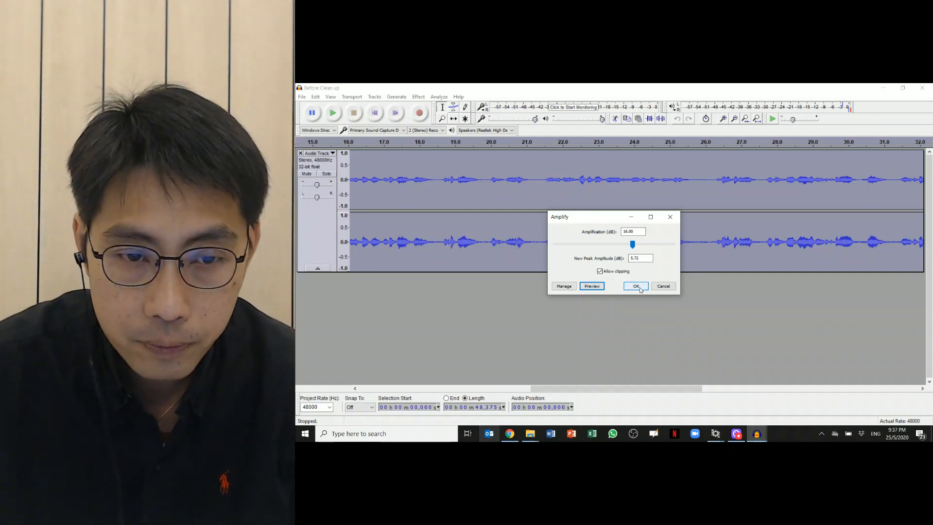
left_click(639, 289)
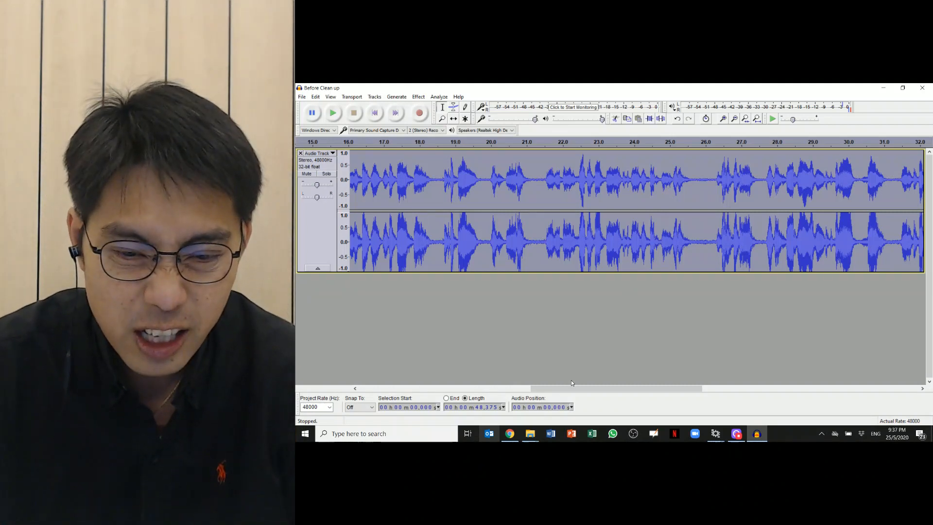
Play the amplified recording twice from the start of the track to check its loudness and background noise.
left_click_drag(542, 388, 368, 366)
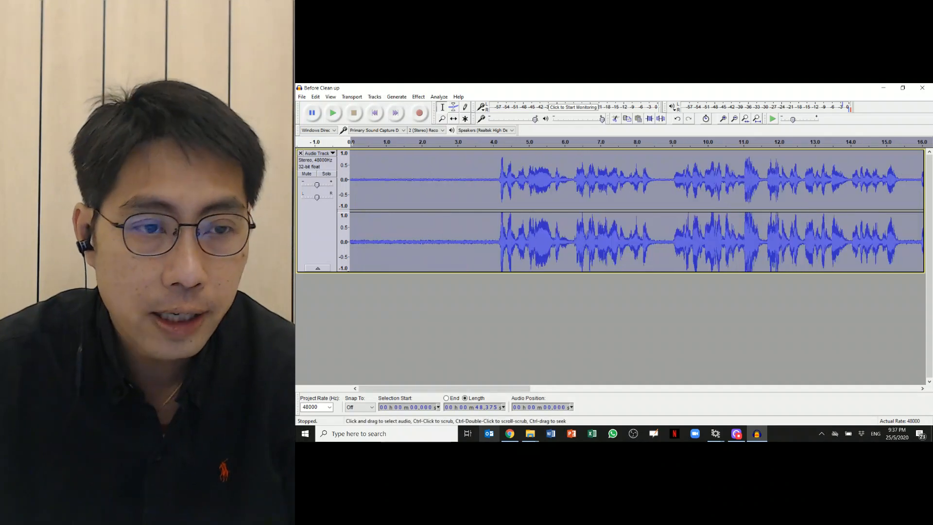
left_click(352, 304)
left_click(336, 113)
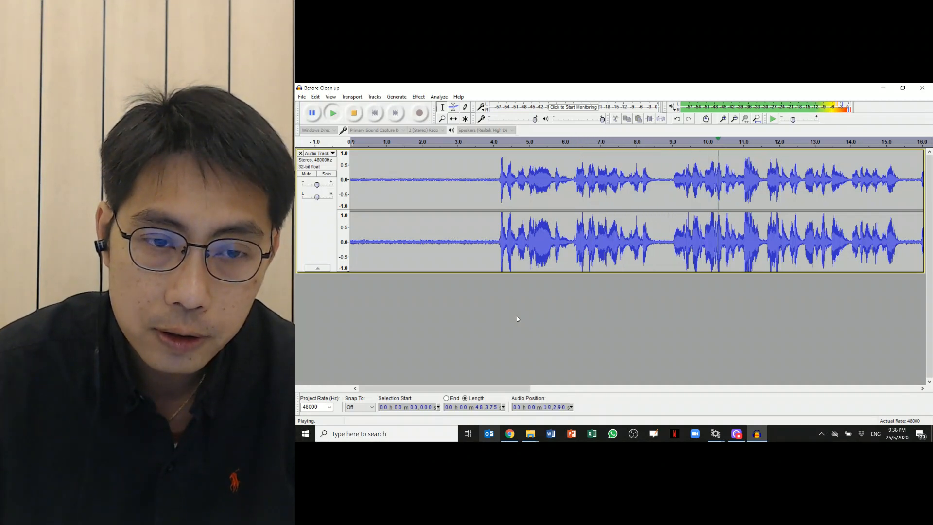
left_click(353, 114)
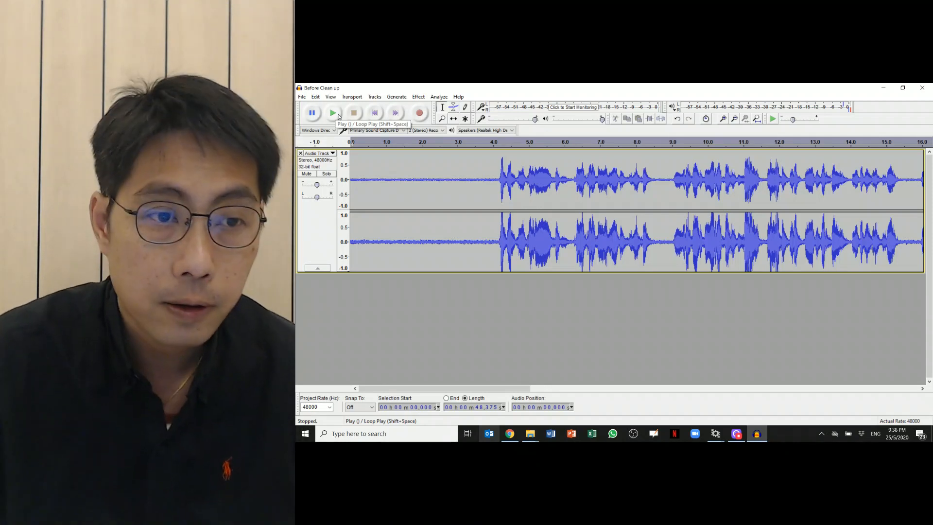
left_click(332, 118)
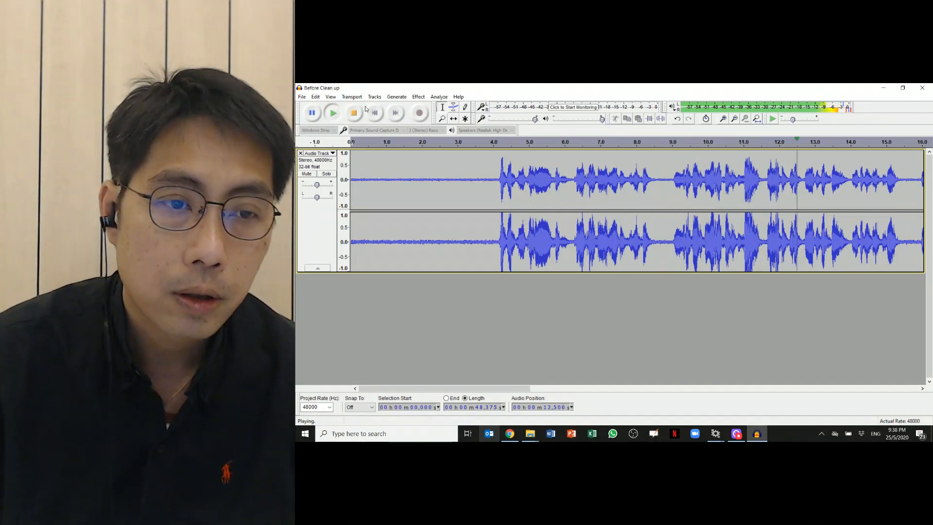
left_click(356, 114)
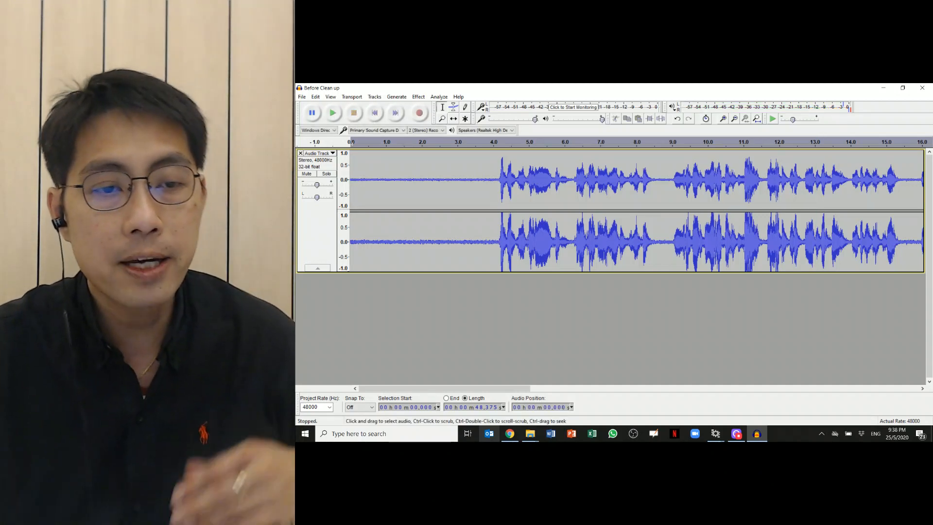
Select the speech-free first 4 seconds or so of the track and capture them as the Noise Reduction profile.
left_click_drag(352, 195, 493, 194)
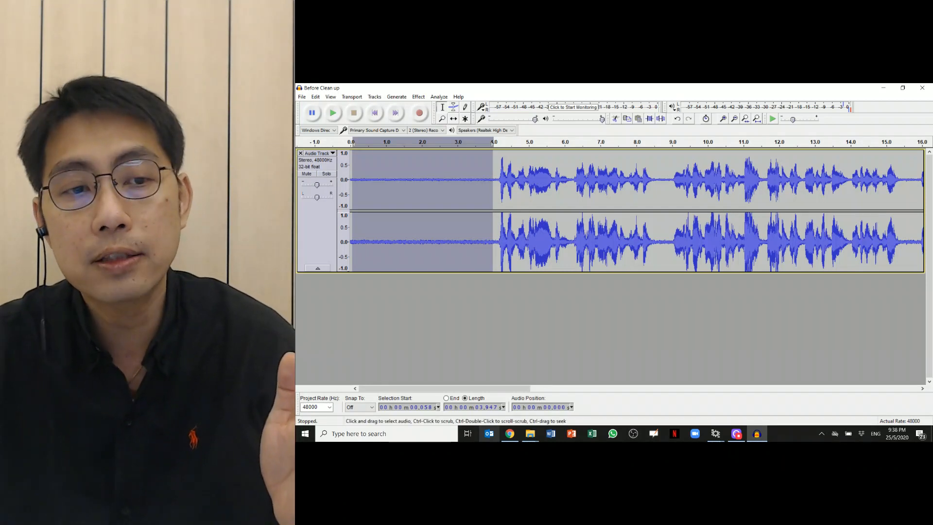
left_click(407, 311)
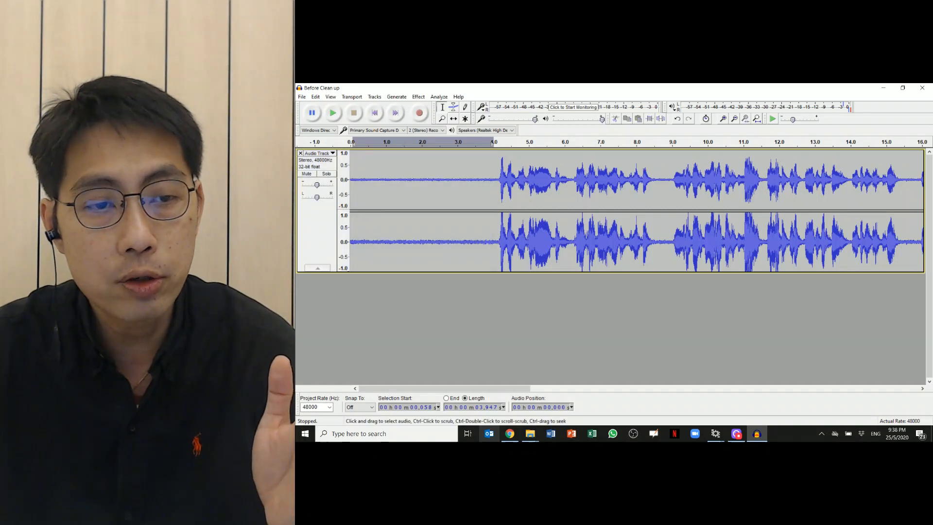
left_click_drag(351, 238, 490, 168)
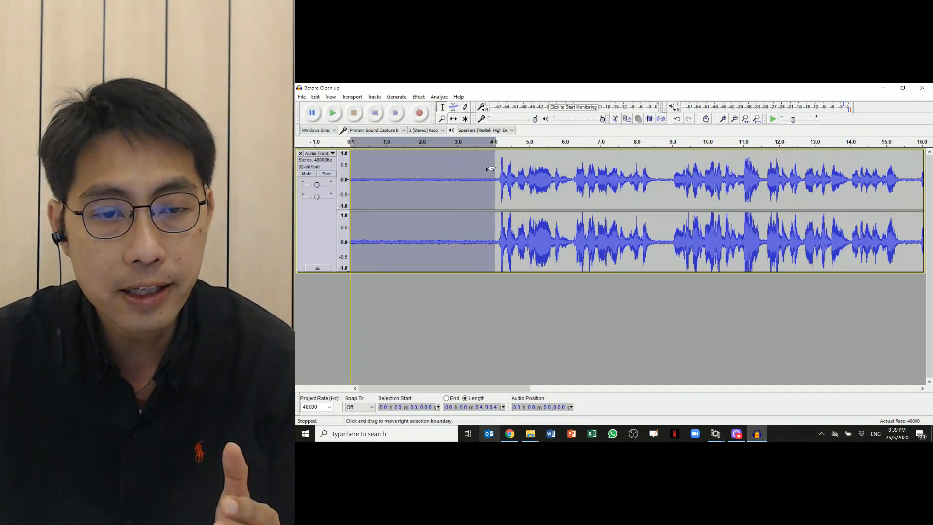
left_click(418, 97)
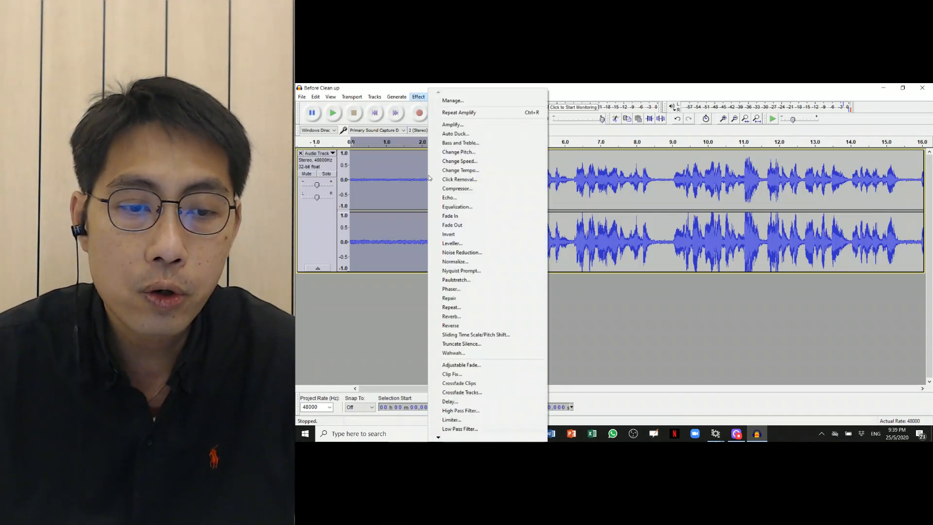
left_click(453, 251)
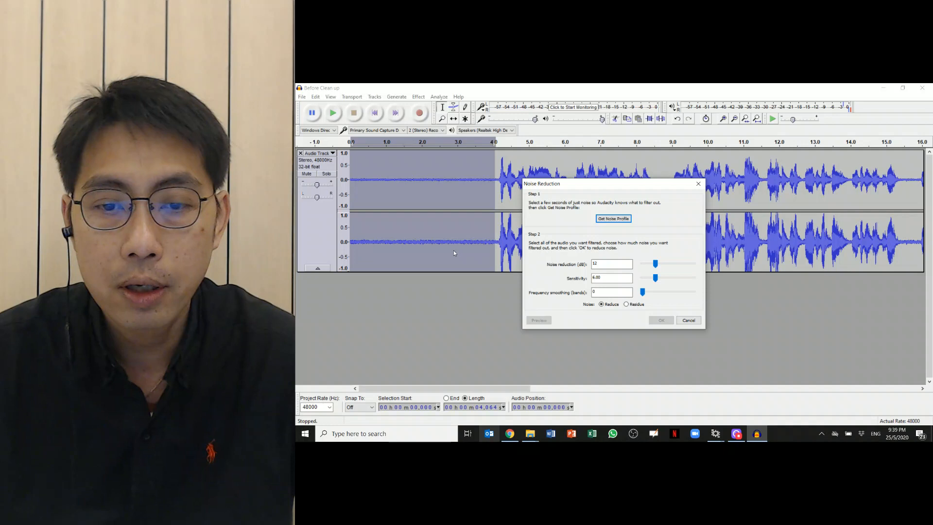
left_click(611, 219)
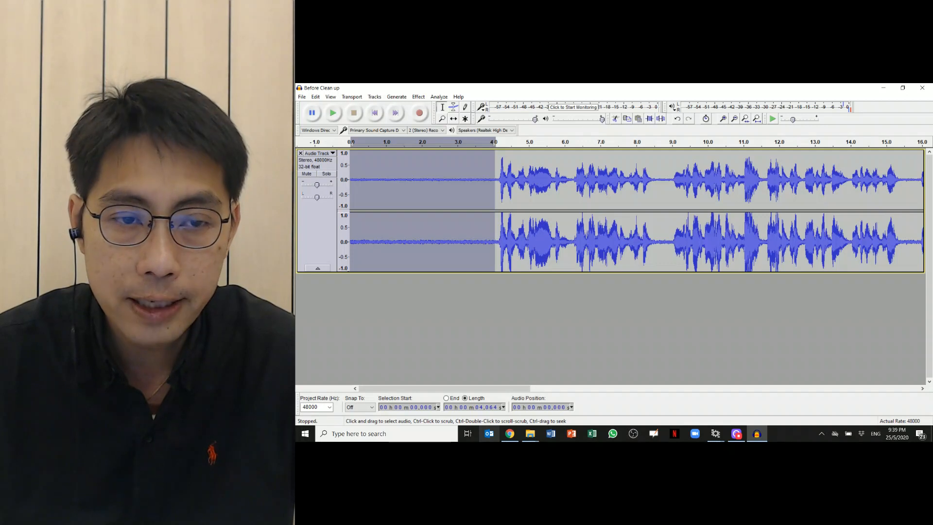
left_click(409, 314)
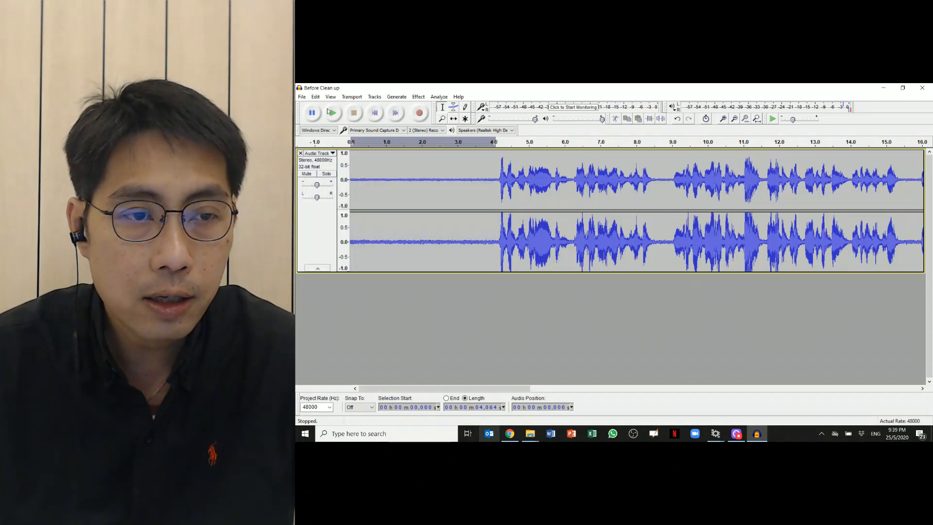
Apply Noise Reduction to the whole track with 12 dB reduction, sensitivity 6.00 and 0 smoothing bands, and play the result.
left_click(315, 98)
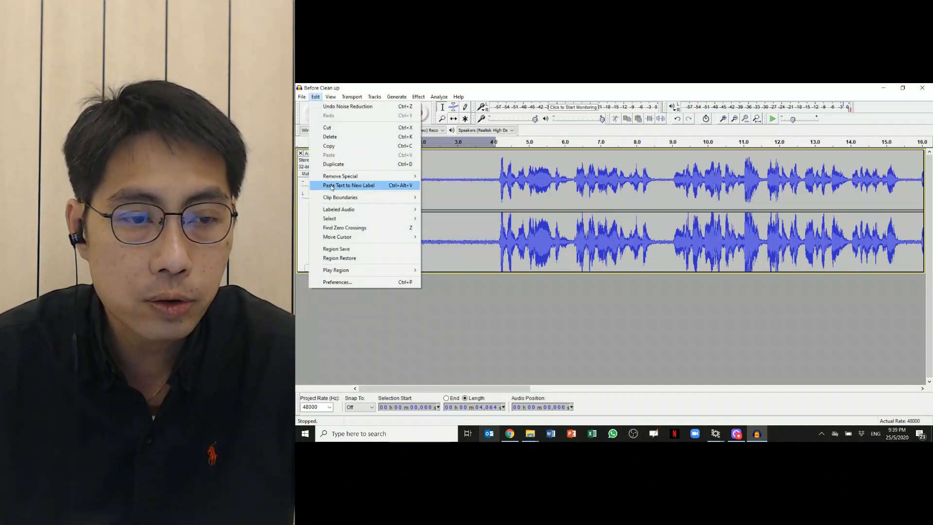
mouse_move(342, 220)
left_click(473, 217)
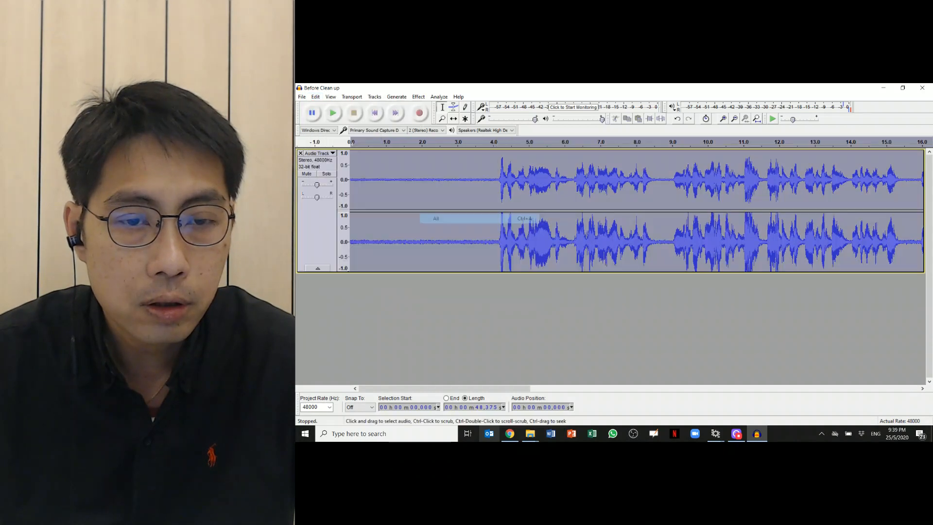
left_click(418, 96)
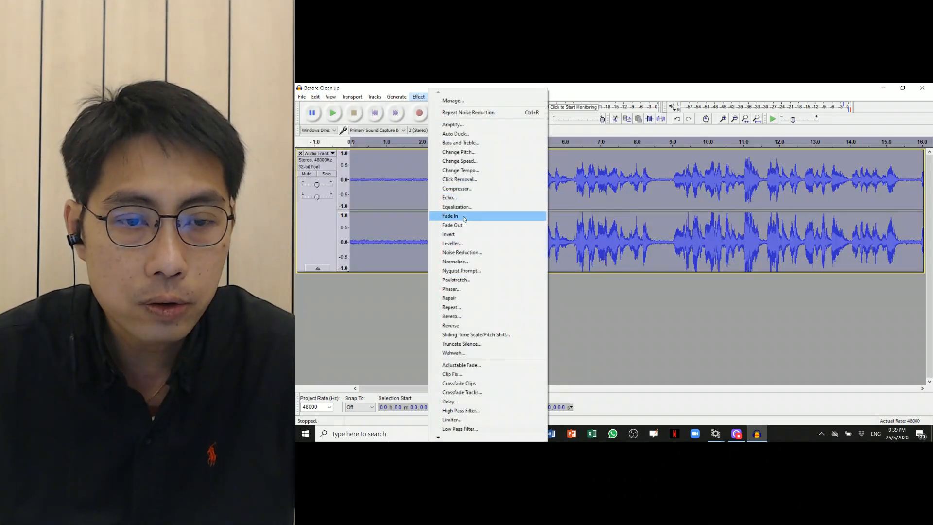
left_click(462, 252)
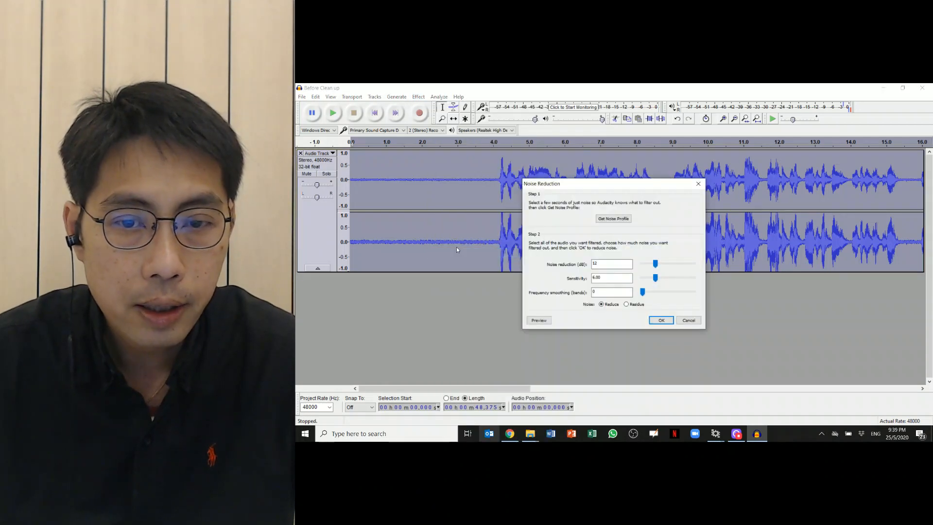
left_click(661, 320)
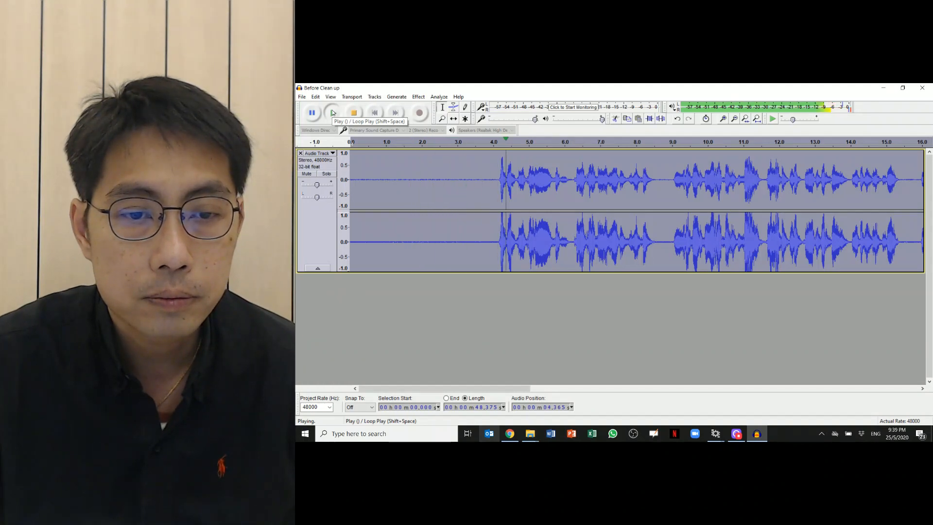
left_click(333, 112)
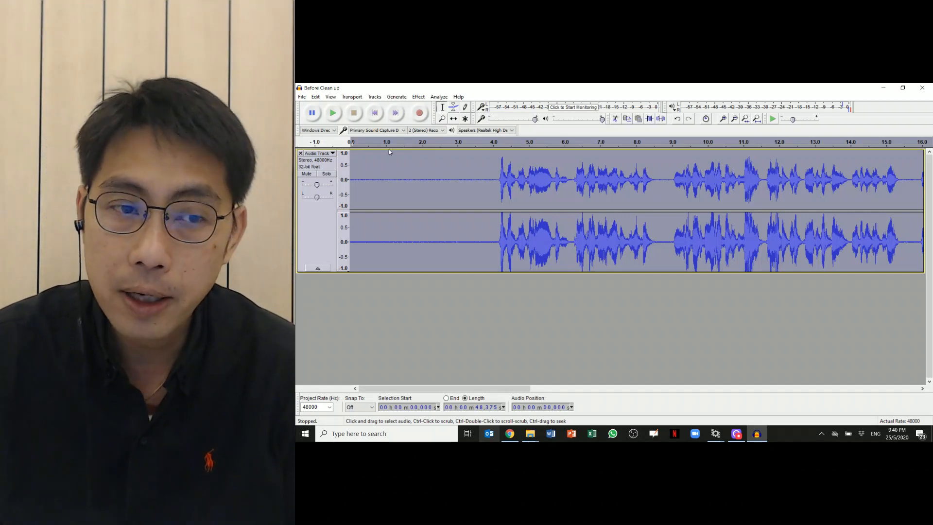
Capture a new noise profile from about the first 4.1 seconds of the already noise-reduced track.
left_click(372, 194)
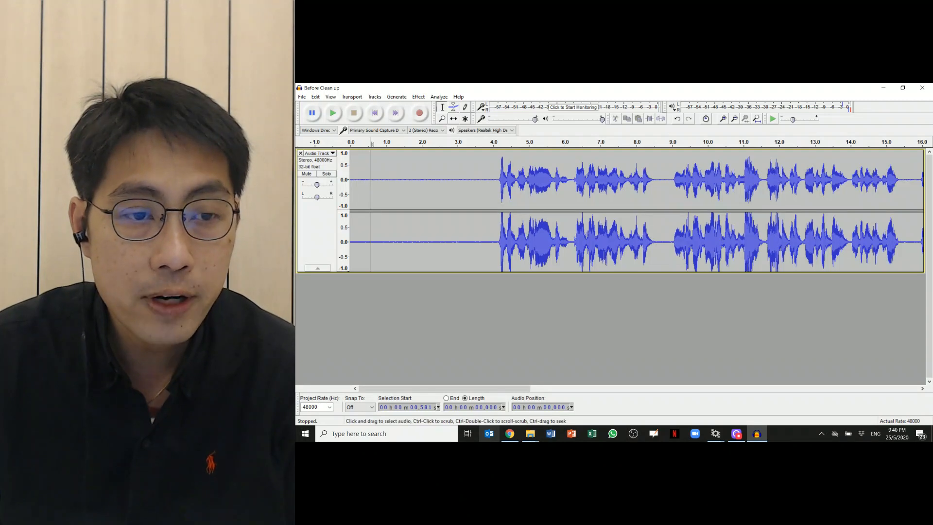
left_click_drag(350, 194, 496, 195)
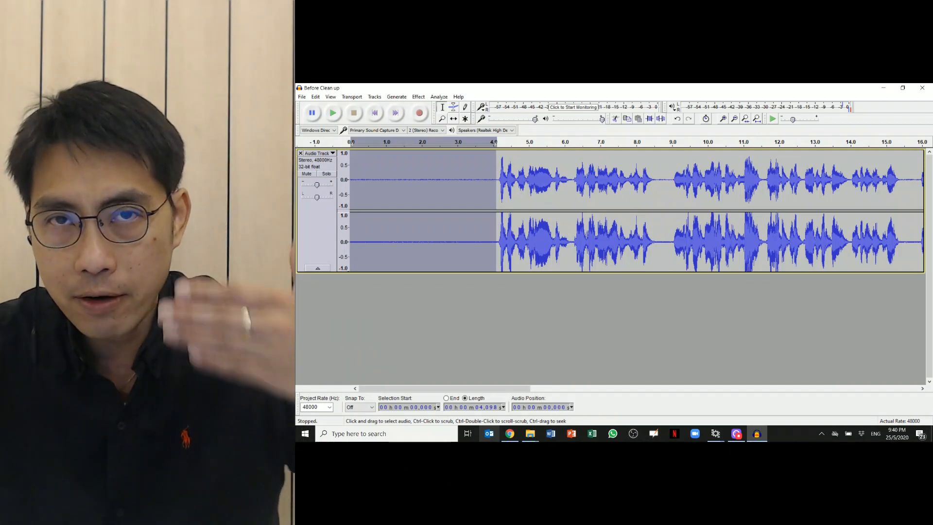
left_click(418, 97)
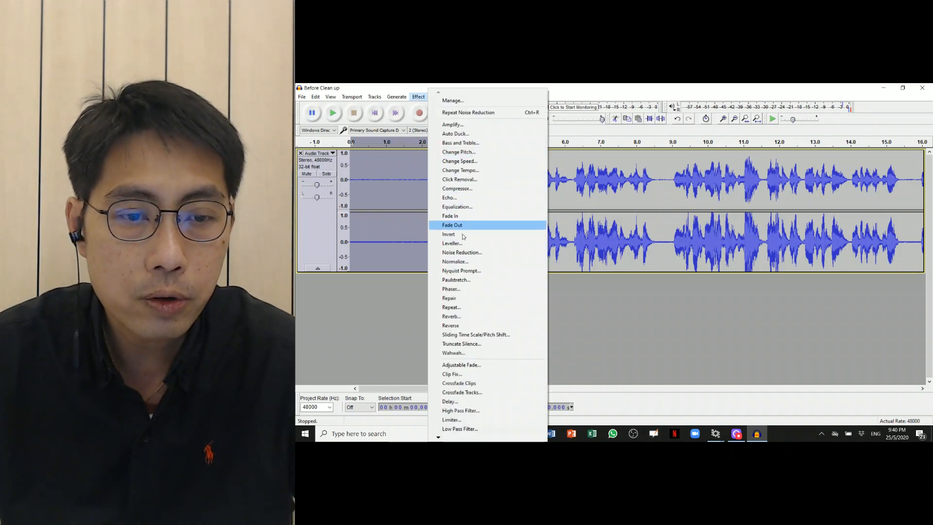
left_click(462, 252)
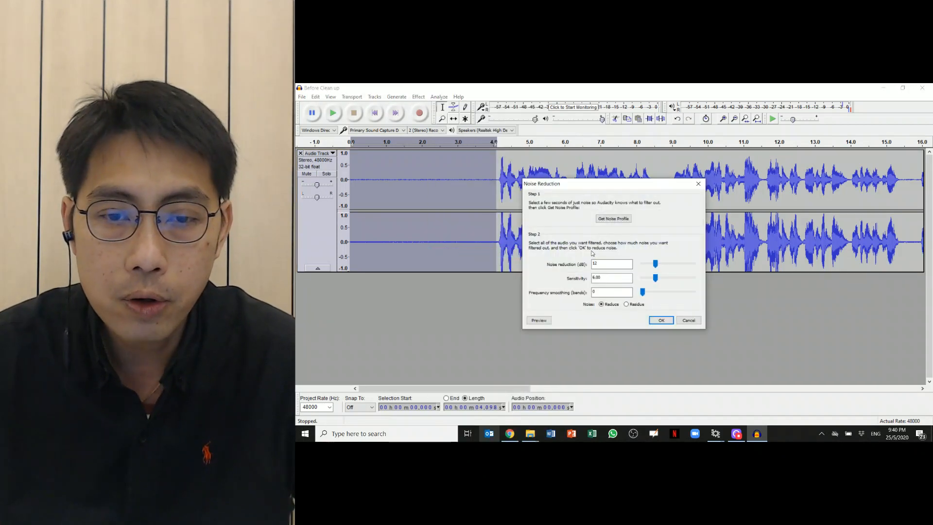
left_click(607, 220)
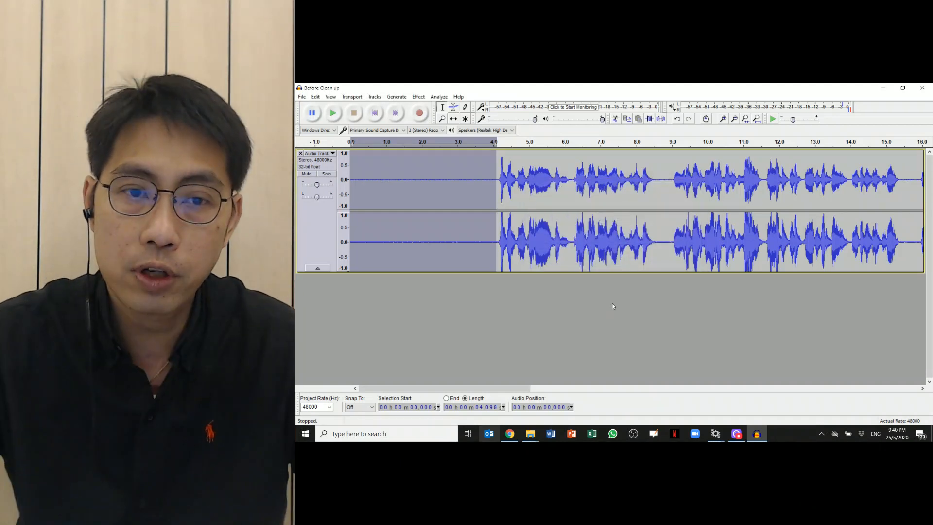
left_click(548, 308)
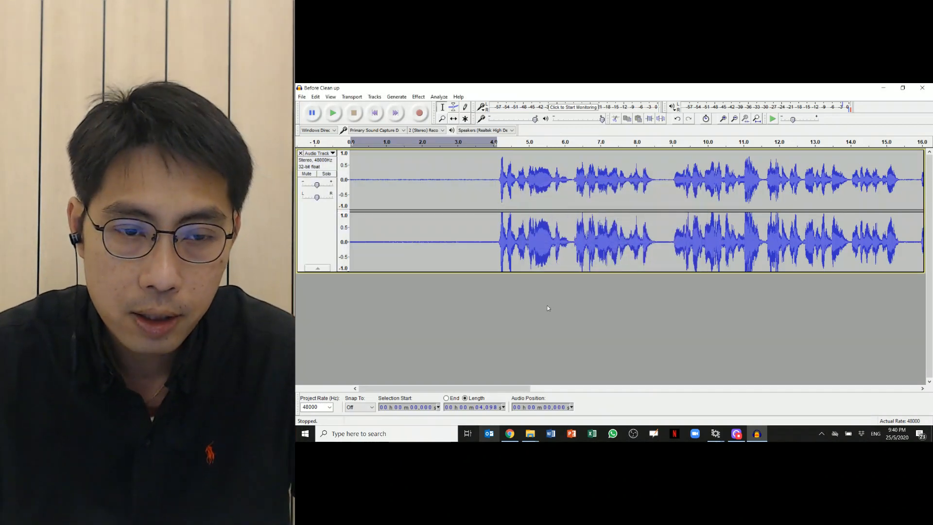
Select the whole track and apply a second Noise Reduction pass at 12 dB, sensitivity 6.00 and 0 smoothing bands.
left_click(315, 97)
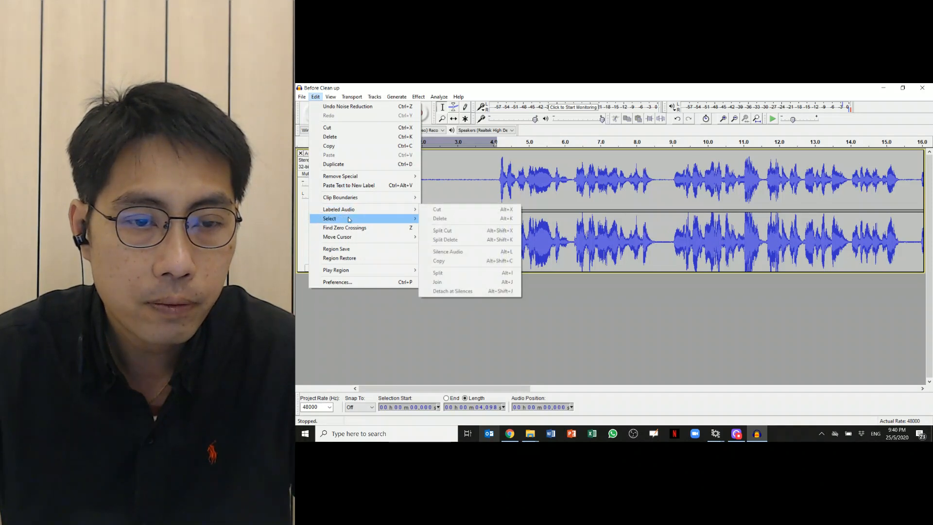
mouse_move(340, 218)
left_click(430, 218)
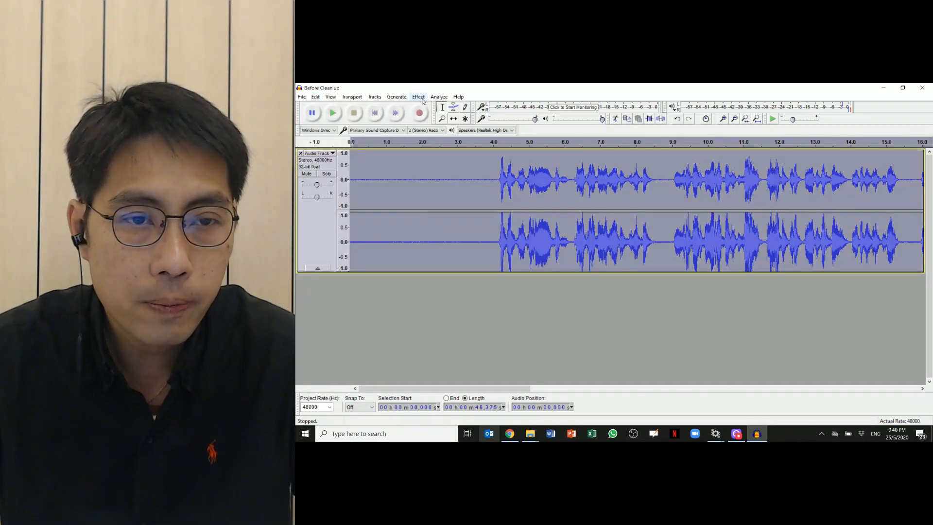
left_click(422, 99)
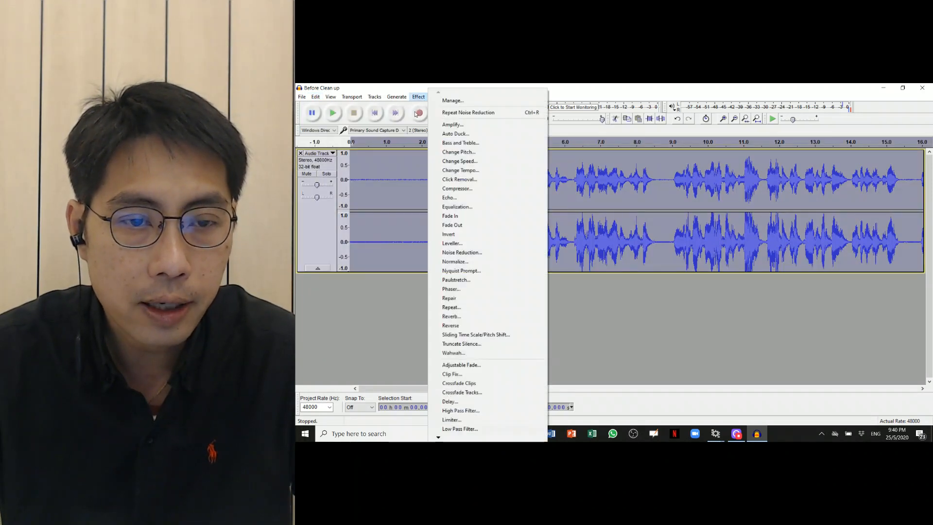
left_click(462, 253)
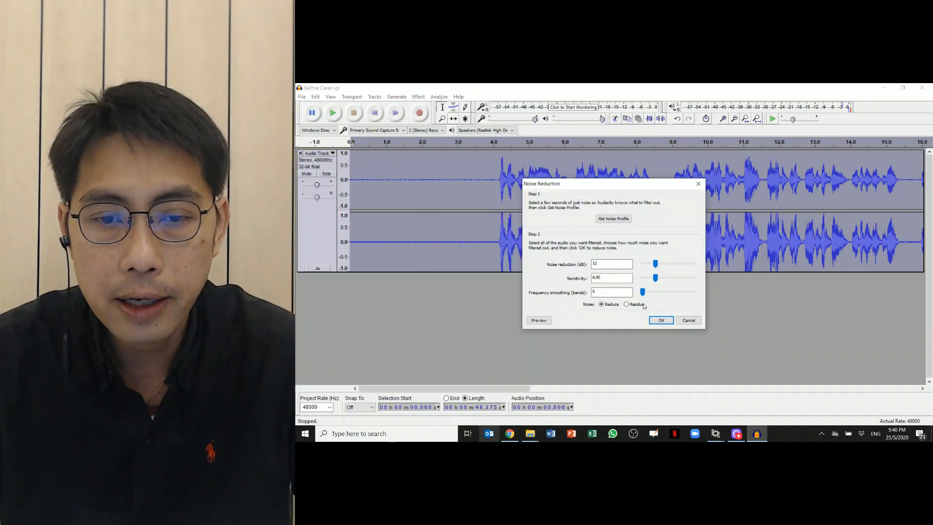
left_click(661, 321)
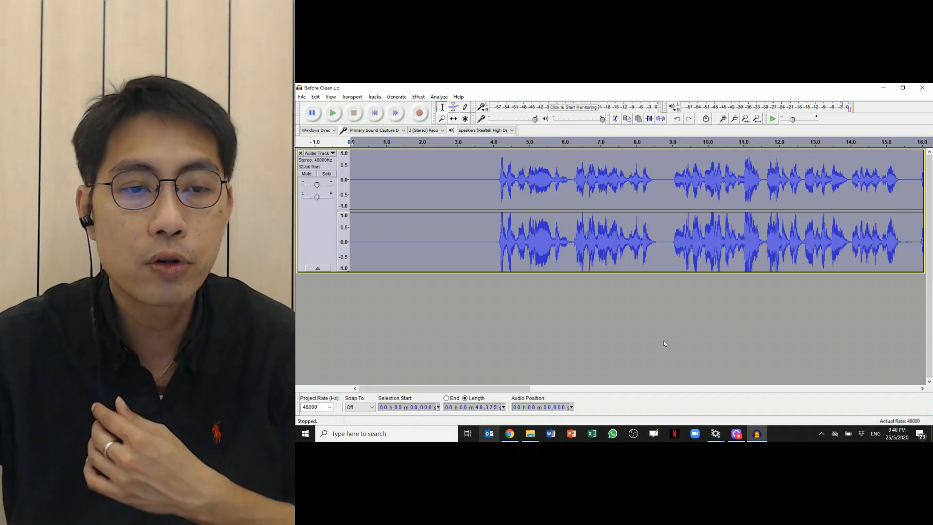
Play the cleaned recording twice from near the start of the track to check the remaining noise, and stop playback.
left_click(353, 224)
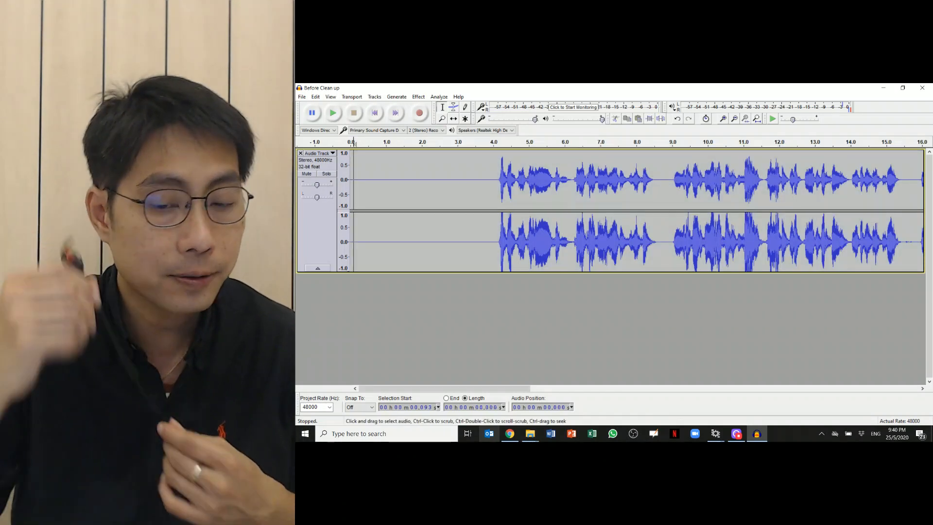
left_click(332, 115)
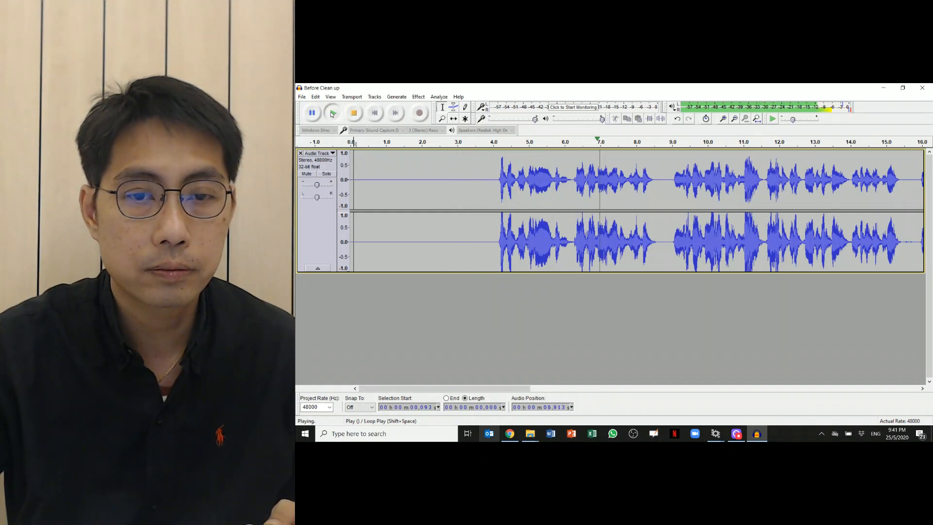
left_click(332, 114)
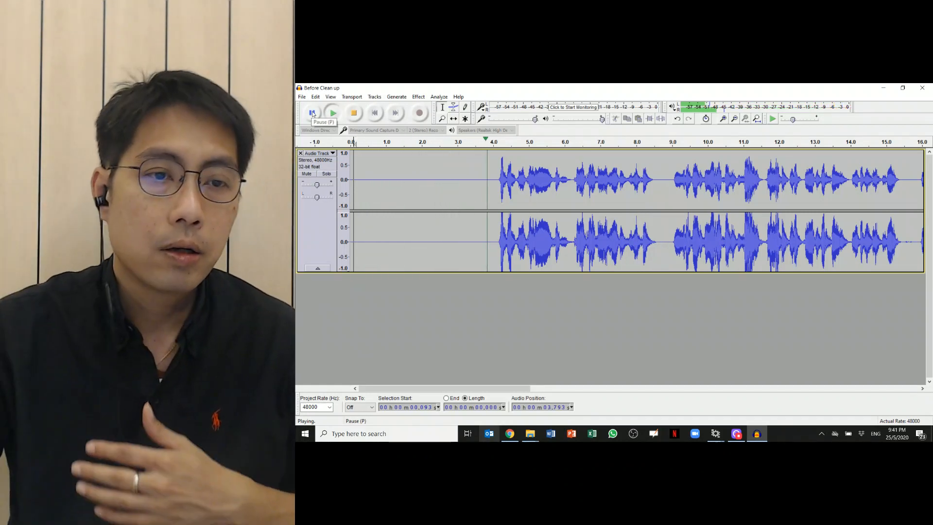
left_click(353, 113)
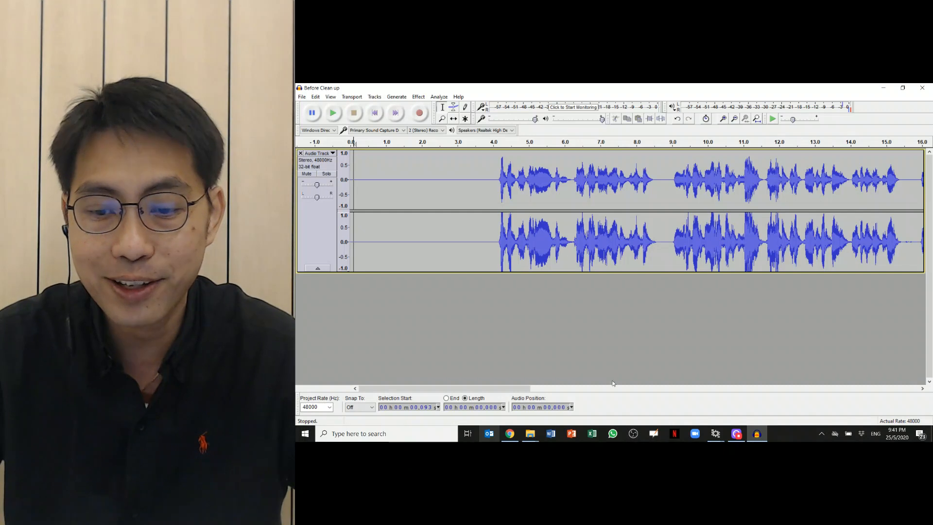
left_click(736, 435)
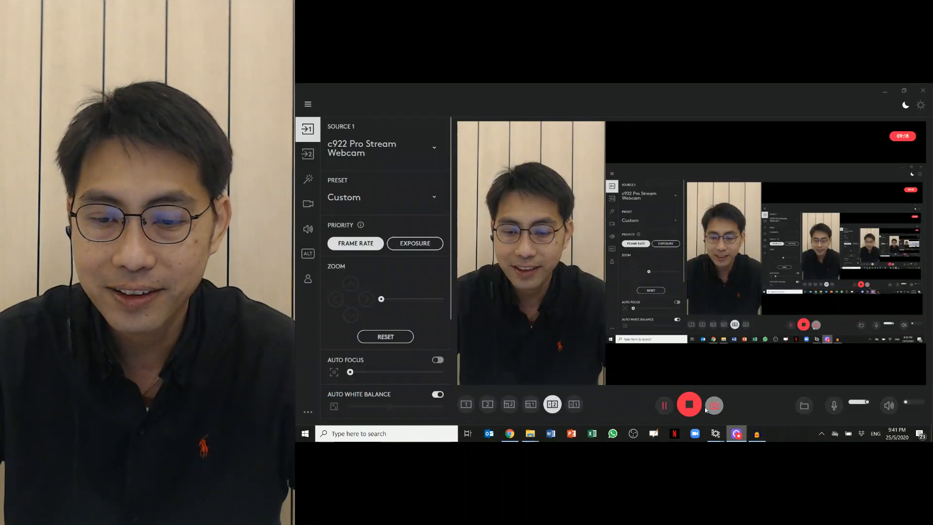